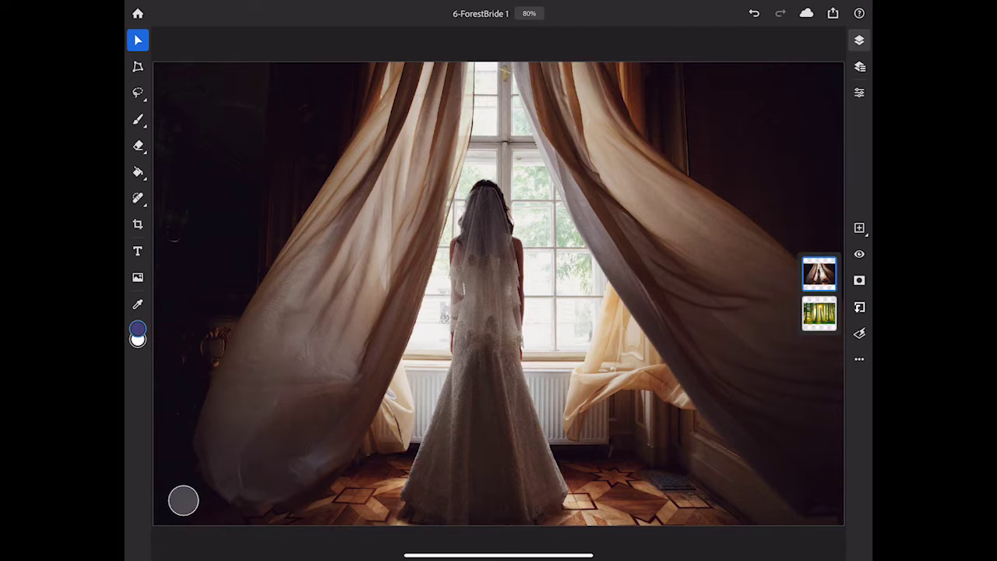
Step: After toggling the bride layer to check the forest, add an empty mask to it and target the mask
{"action": "left_click", "coordinate": [859, 254]}
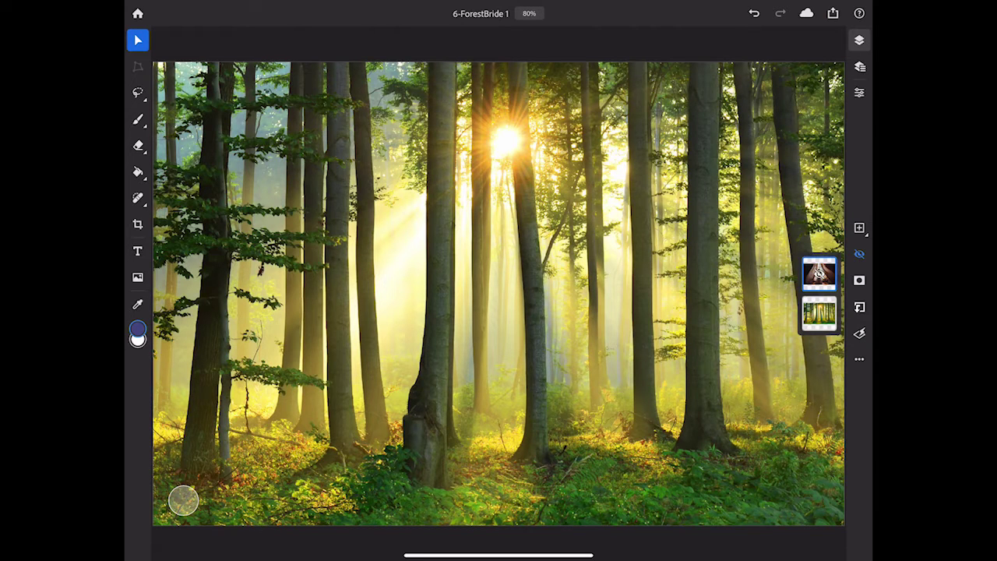
{"action": "left_click", "coordinate": [859, 254]}
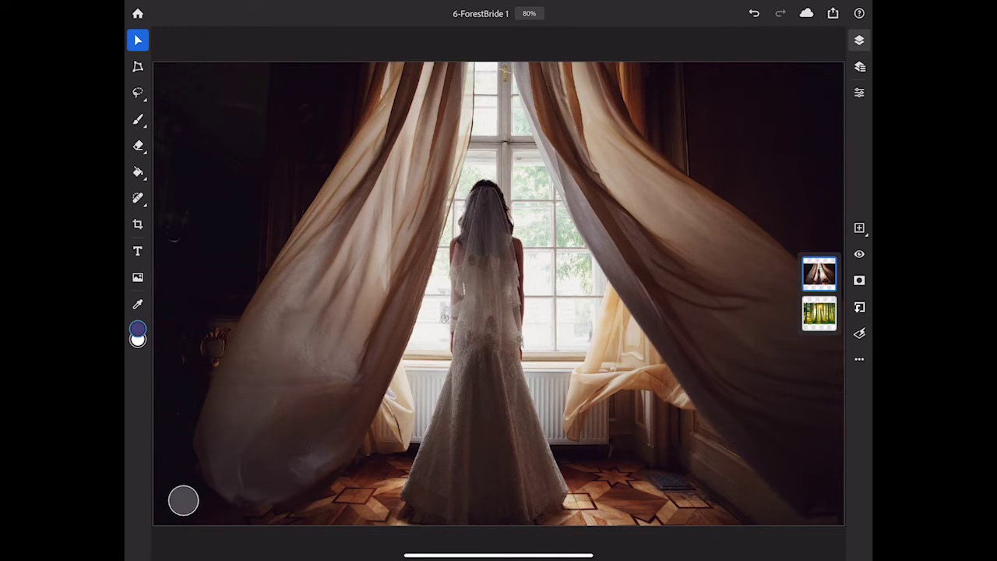
{"action": "left_click", "coordinate": [819, 273]}
{"action": "left_click", "coordinate": [859, 280]}
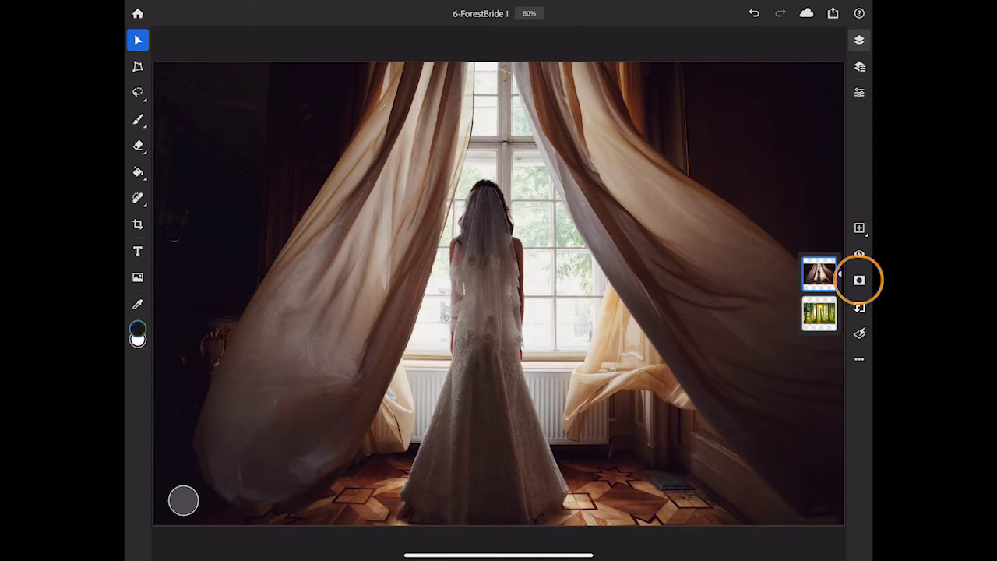
{"action": "left_click", "coordinate": [820, 273]}
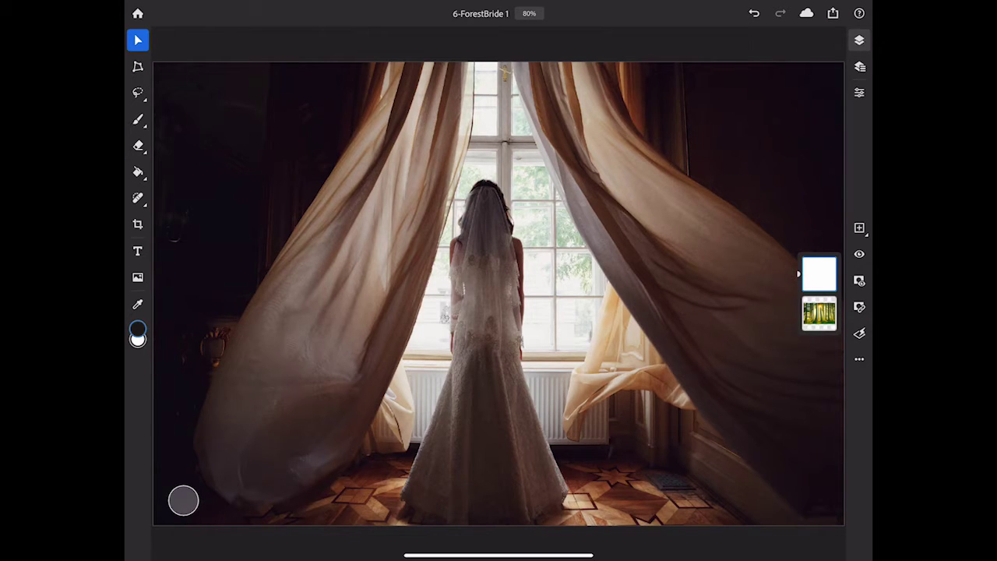
Step: With a black Brush, paint forest grass onto the mask along the lower-left floor to the edge
{"action": "left_click", "coordinate": [138, 120]}
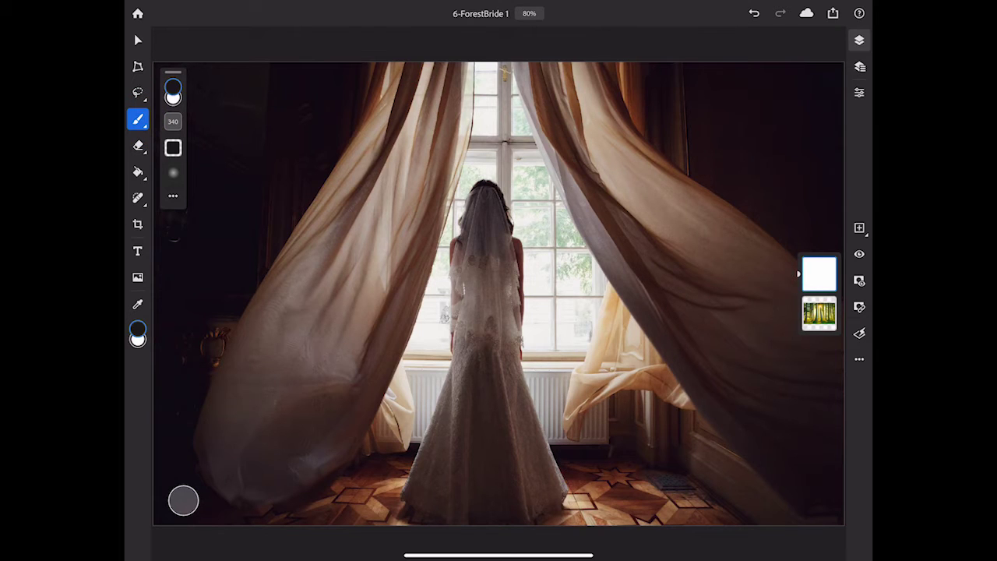
{"action": "left_click", "coordinate": [173, 92]}
{"action": "mouse_move", "coordinate": [327, 490]}
{"action": "left_mouse_down"}
{"action": "mouse_move", "coordinate": [382, 456]}
{"action": "mouse_move", "coordinate": [405, 507]}
{"action": "mouse_move", "coordinate": [568, 510]}
{"action": "mouse_move", "coordinate": [592, 467]}
{"action": "mouse_move", "coordinate": [576, 452]}
{"action": "mouse_move", "coordinate": [647, 499]}
{"action": "mouse_move", "coordinate": [682, 468]}
{"action": "mouse_move", "coordinate": [709, 503]}
{"action": "mouse_move", "coordinate": [748, 516]}
{"action": "left_mouse_up"}
{"action": "left_click_drag", "start_coordinate": [327, 496], "coordinate": [156, 506]}
Step: Extend the grass to the lower-right floor and under the dress, spilling forest onto the bride and curtain
{"action": "mouse_move", "coordinate": [732, 502]}
{"action": "left_mouse_down"}
{"action": "mouse_move", "coordinate": [779, 514]}
{"action": "mouse_move", "coordinate": [842, 507]}
{"action": "left_mouse_up"}
{"action": "left_click_drag", "start_coordinate": [545, 495], "coordinate": [432, 499]}
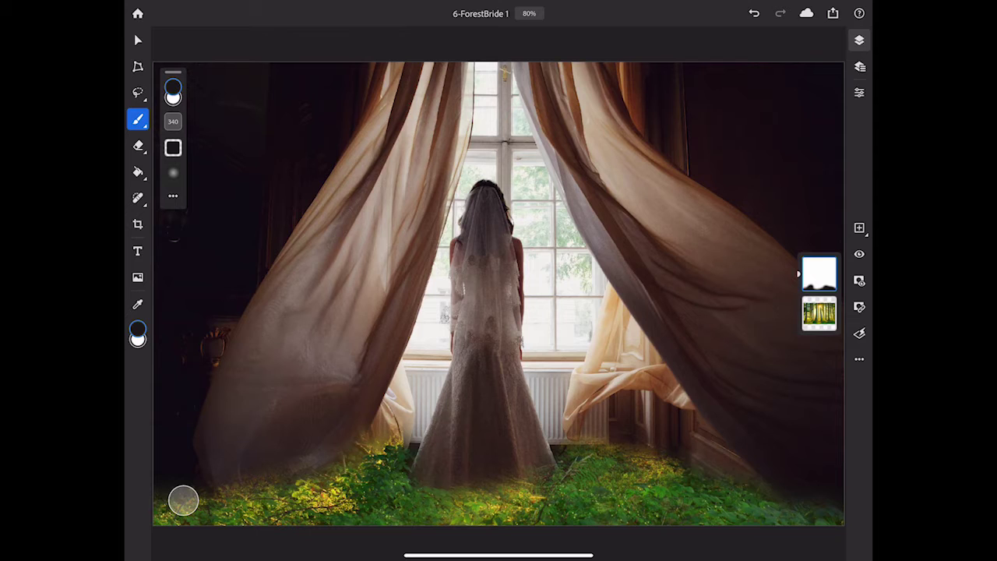
{"action": "left_click_drag", "start_coordinate": [584, 405], "coordinate": [483, 265]}
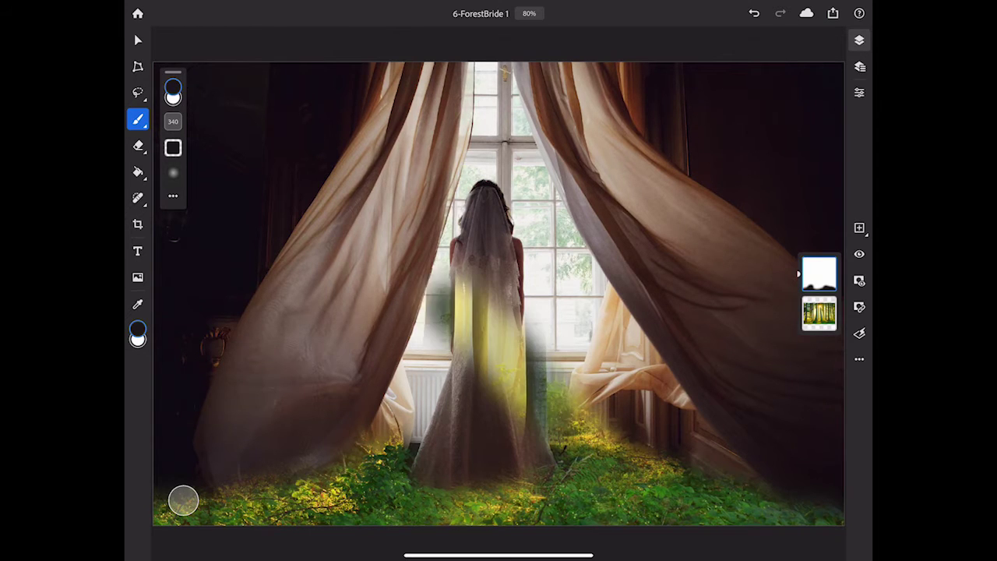
{"action": "left_click_drag", "start_coordinate": [421, 304], "coordinate": [390, 249]}
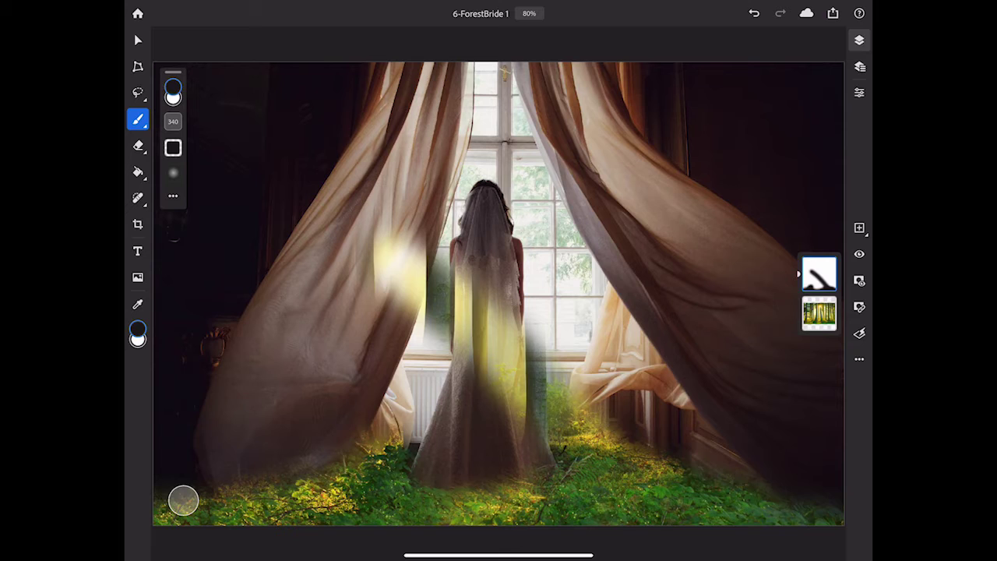
Step: Switch to white and paint the stray forest glow off the left curtain and the bride's dress
{"action": "left_click", "coordinate": [173, 92]}
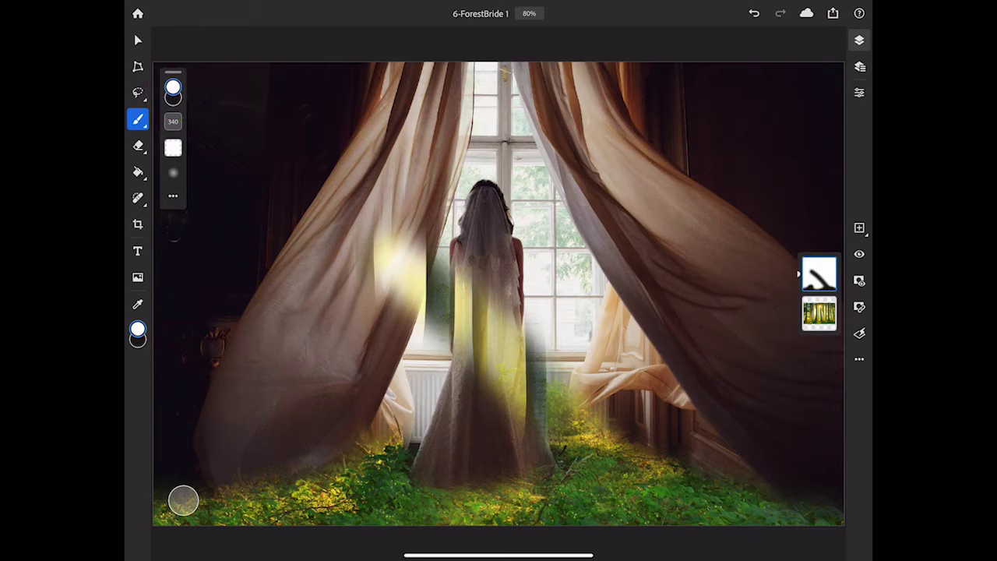
{"action": "left_click_drag", "start_coordinate": [374, 249], "coordinate": [452, 312]}
{"action": "mouse_move", "coordinate": [390, 234]}
{"action": "left_mouse_down"}
{"action": "mouse_move", "coordinate": [467, 296]}
{"action": "mouse_move", "coordinate": [506, 367]}
{"action": "left_mouse_up"}
{"action": "left_click_drag", "start_coordinate": [467, 327], "coordinate": [530, 397]}
{"action": "left_click_drag", "start_coordinate": [514, 350], "coordinate": [522, 420]}
{"action": "mouse_move", "coordinate": [545, 366]}
{"action": "left_mouse_down"}
{"action": "mouse_move", "coordinate": [553, 437]}
{"action": "mouse_move", "coordinate": [639, 455]}
{"action": "left_mouse_up"}
{"action": "left_click_drag", "start_coordinate": [537, 332], "coordinate": [545, 366]}
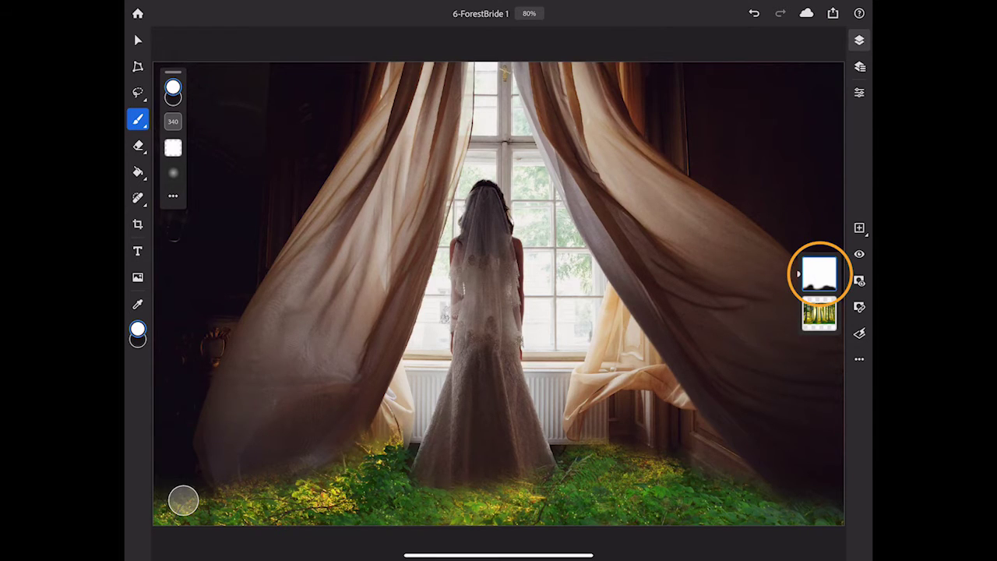
{"action": "left_click", "coordinate": [819, 273]}
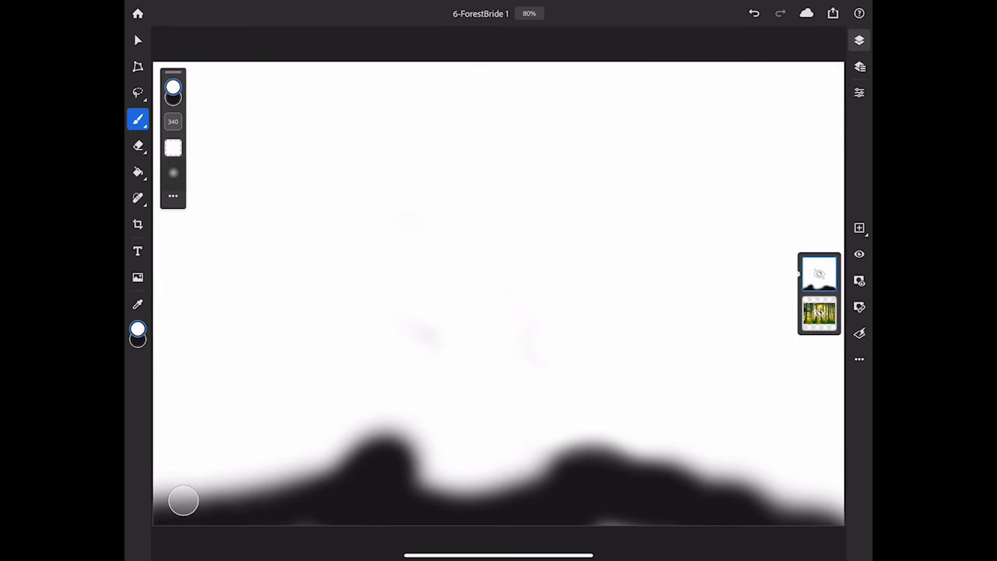
{"action": "left_click", "coordinate": [819, 273]}
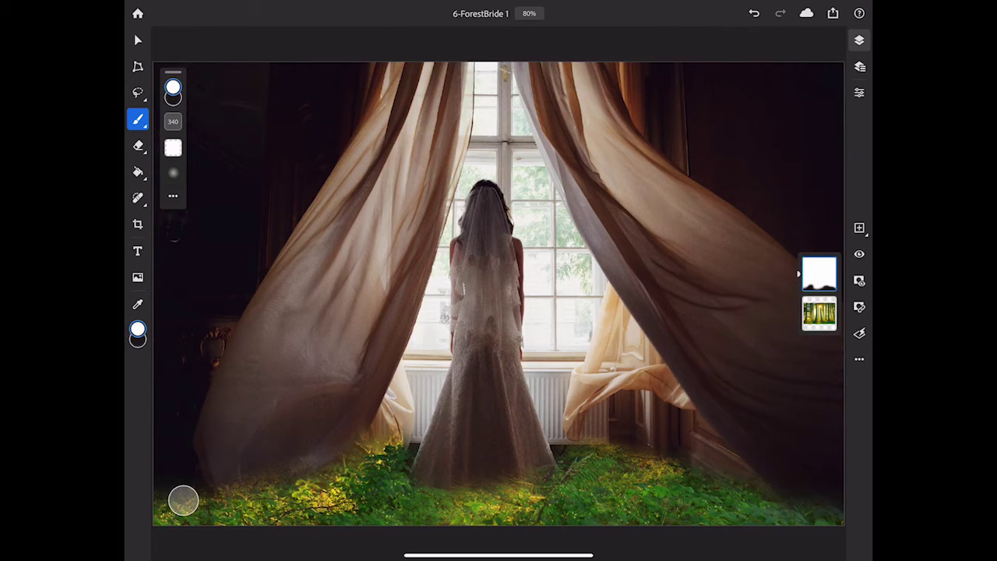
{"action": "left_click", "coordinate": [819, 273]}
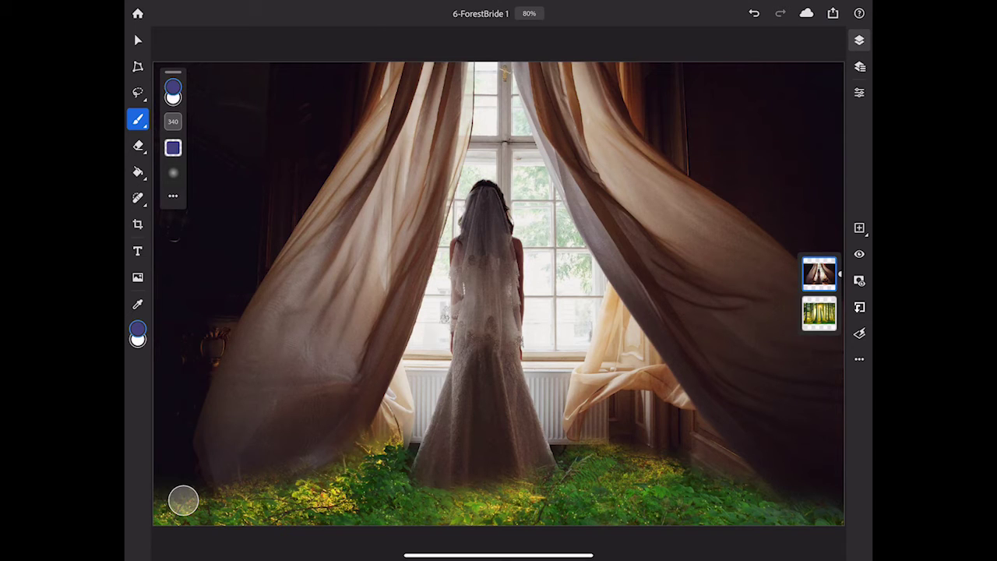
{"action": "left_click", "coordinate": [819, 273]}
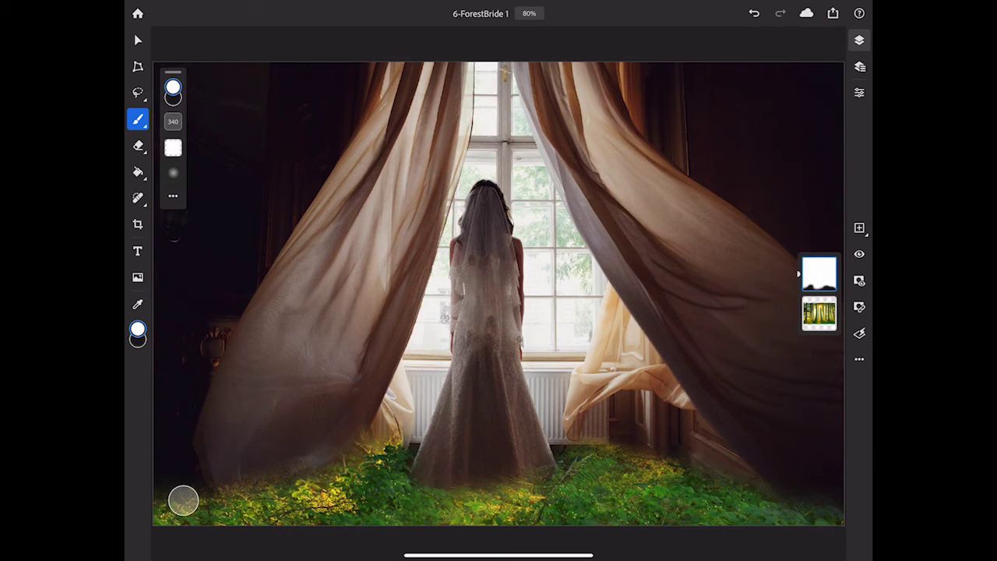
Step: Show the detailed Layers panel and target the Bride layer's mask thumbnail
{"action": "left_click", "coordinate": [860, 67]}
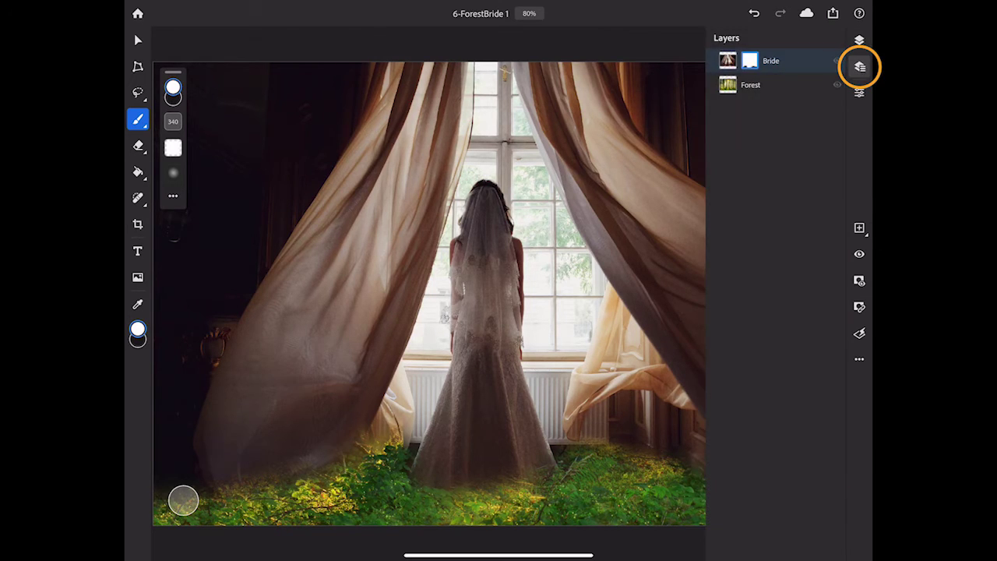
{"action": "left_click", "coordinate": [750, 61]}
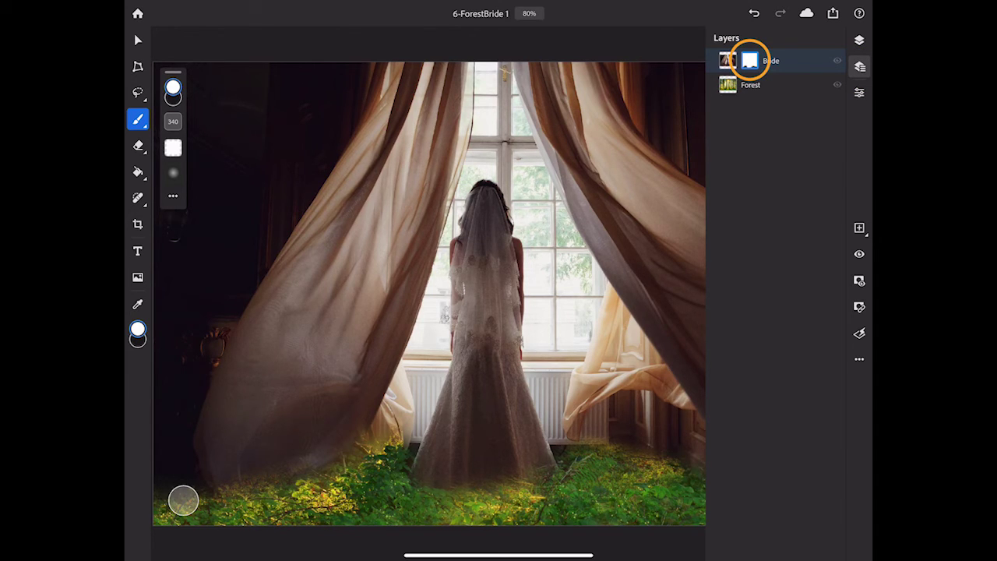
{"action": "left_click", "coordinate": [728, 60]}
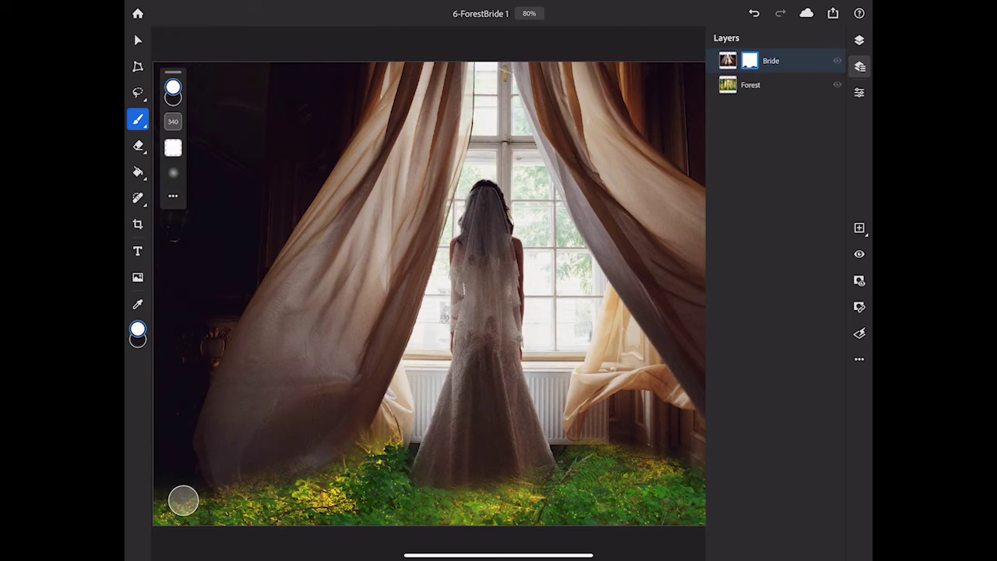
{"action": "left_click", "coordinate": [749, 60]}
Step: Delete the Bride layer's mask from the mask actions menu
{"action": "left_click", "coordinate": [859, 358]}
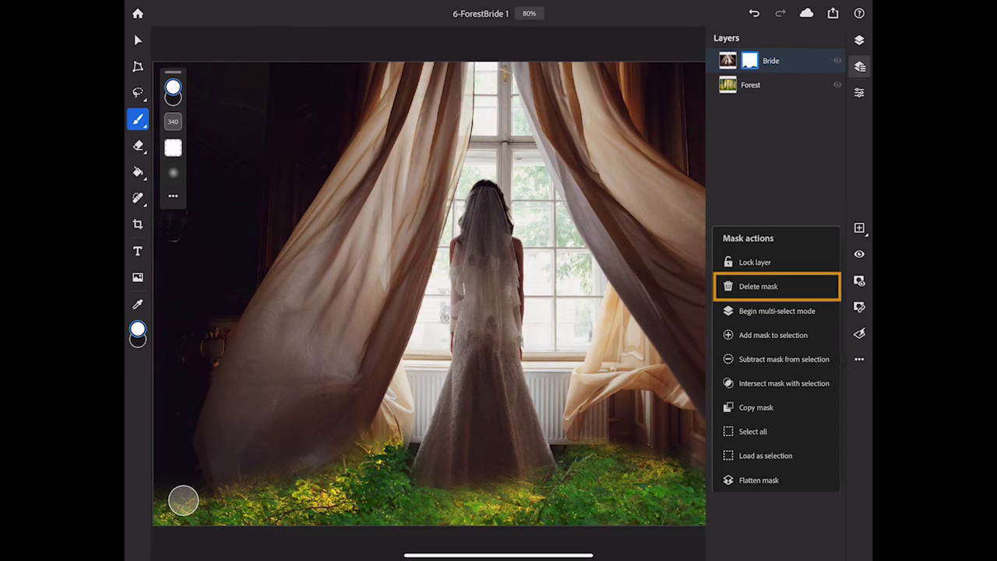
{"action": "left_click", "coordinate": [758, 286]}
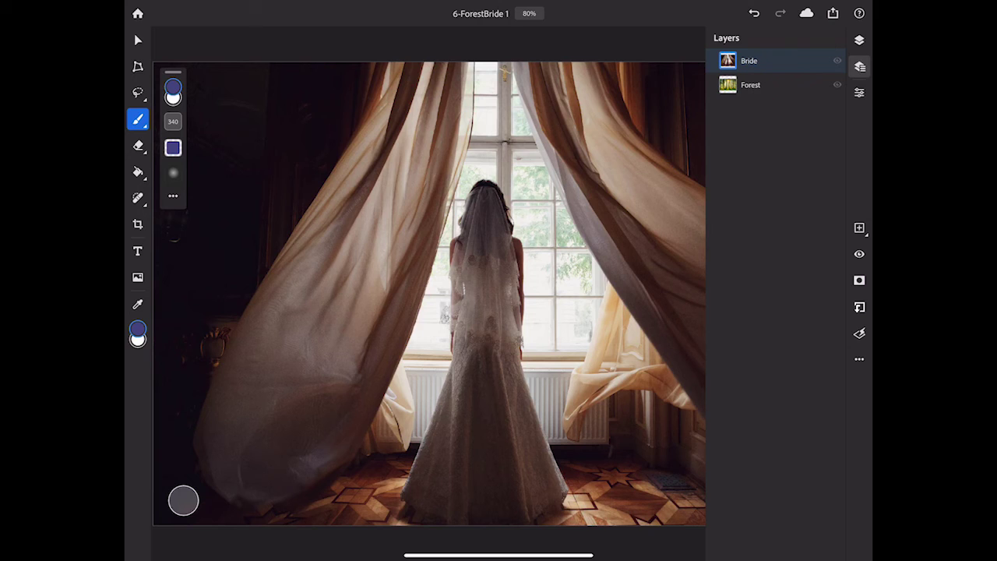
Step: Quick-select the dark room background on both sides, then invert the selection
{"action": "left_click", "coordinate": [860, 40]}
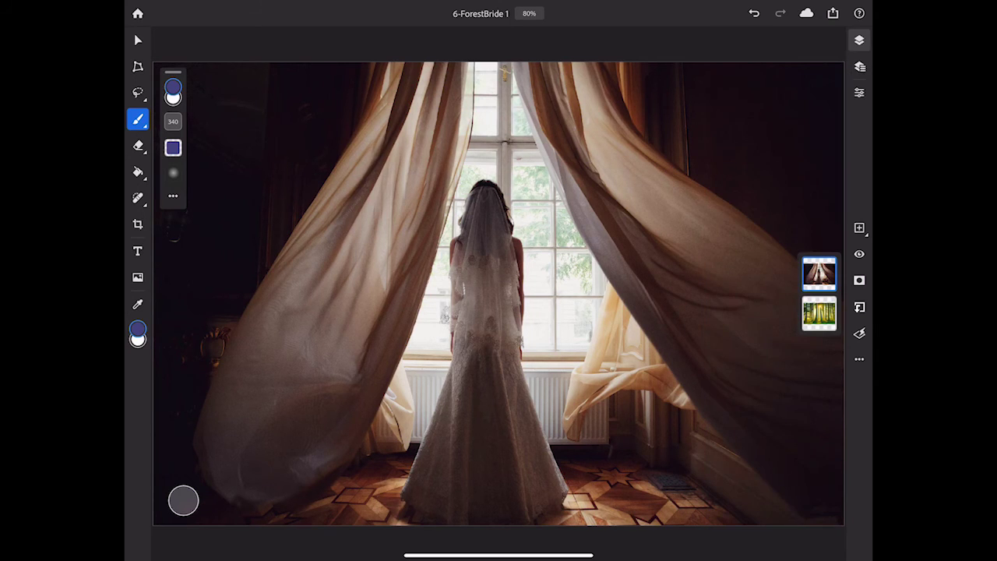
{"action": "left_click", "coordinate": [138, 92]}
{"action": "left_click", "coordinate": [197, 92]}
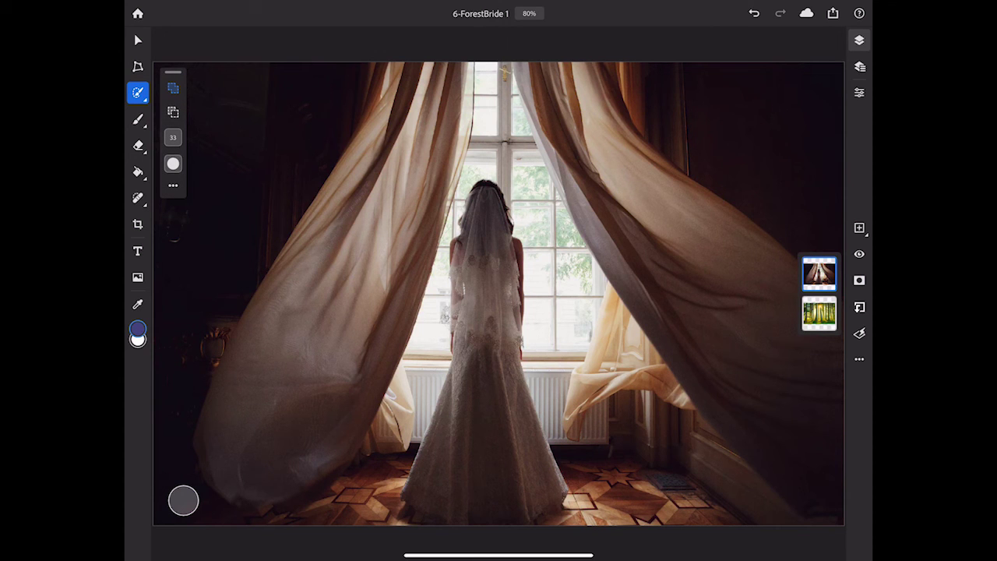
{"action": "left_click_drag", "start_coordinate": [281, 101], "coordinate": [300, 121]}
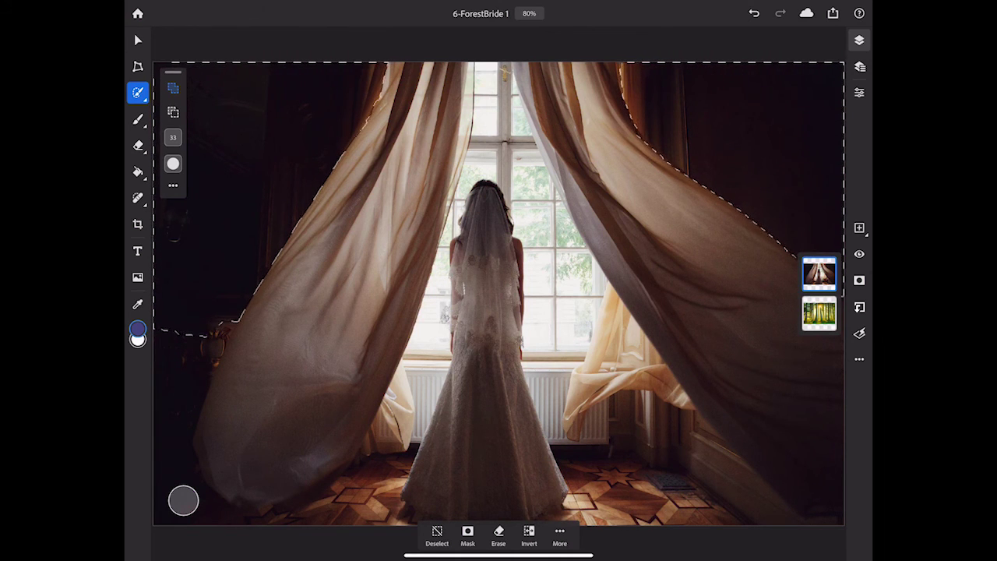
{"action": "left_click", "coordinate": [528, 535]}
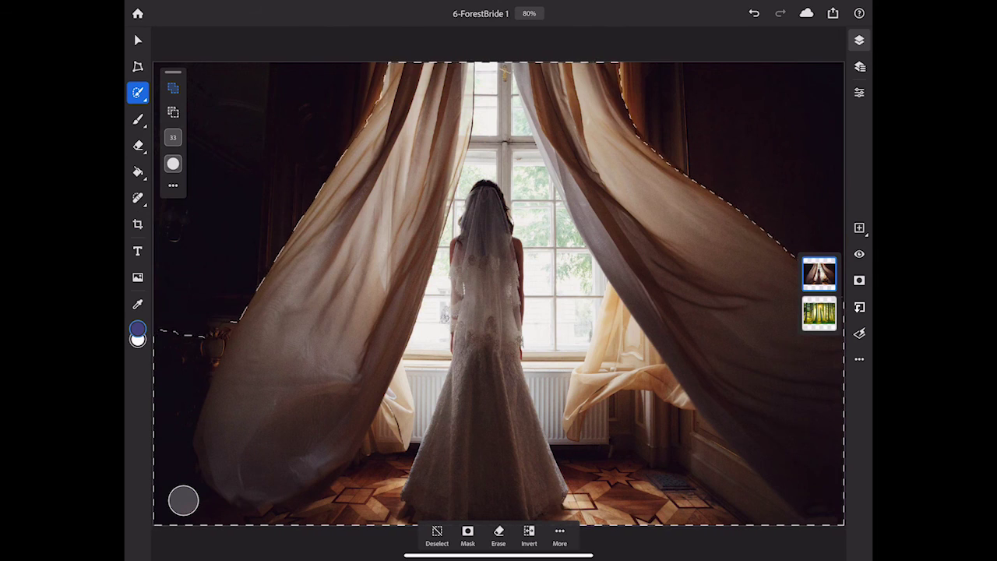
Step: Turn the selection into a mask and brush forest grass over the wooden floor and left edge
{"action": "left_click", "coordinate": [467, 536]}
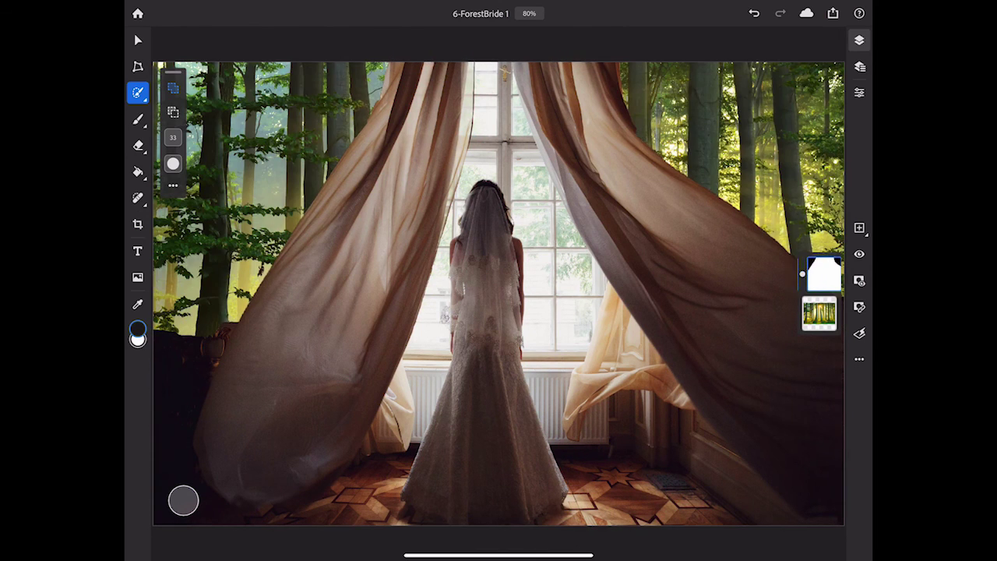
{"action": "left_click", "coordinate": [138, 119]}
{"action": "mouse_move", "coordinate": [226, 320]}
{"action": "left_mouse_down"}
{"action": "mouse_move", "coordinate": [183, 366]}
{"action": "mouse_move", "coordinate": [171, 417]}
{"action": "mouse_move", "coordinate": [179, 491]}
{"action": "mouse_move", "coordinate": [277, 510]}
{"action": "left_mouse_up"}
{"action": "mouse_move", "coordinate": [842, 506]}
{"action": "left_mouse_down"}
{"action": "mouse_move", "coordinate": [732, 491]}
{"action": "mouse_move", "coordinate": [654, 437]}
{"action": "mouse_move", "coordinate": [483, 483]}
{"action": "mouse_move", "coordinate": [226, 487]}
{"action": "left_mouse_up"}
{"action": "left_click_drag", "start_coordinate": [397, 475], "coordinate": [358, 448]}
{"action": "left_click_drag", "start_coordinate": [444, 520], "coordinate": [677, 516]}
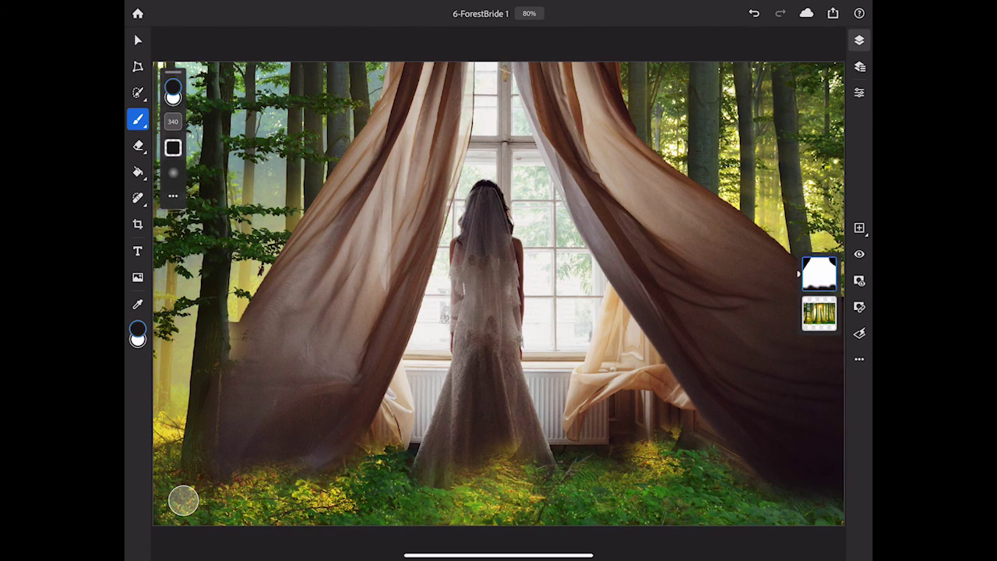
Step: Lower the brush opacity and paint both curtains semi-transparent so trees show through
{"action": "left_click_drag", "start_coordinate": [173, 148], "coordinate": [173, 148]}
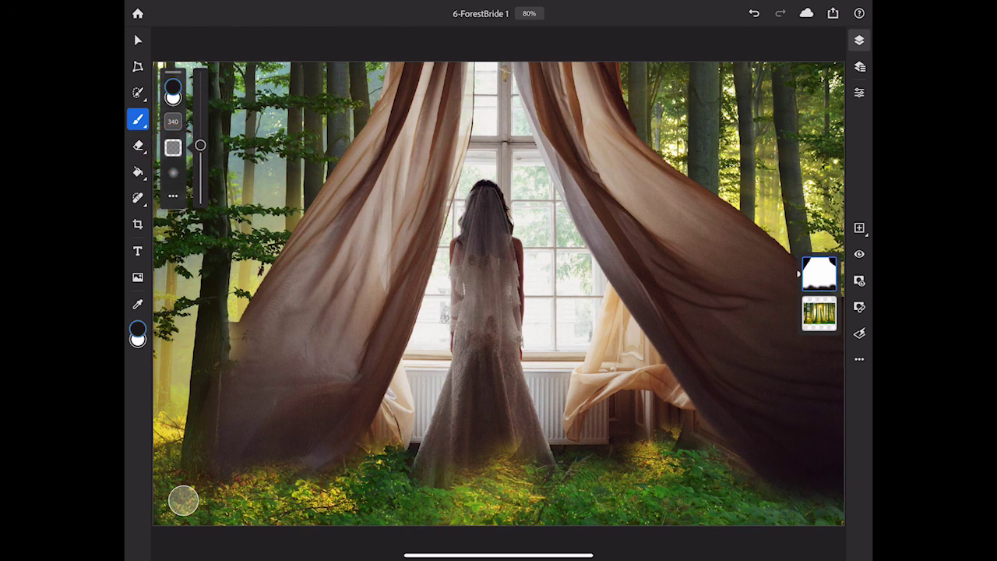
{"action": "mouse_move", "coordinate": [233, 468]}
{"action": "left_mouse_down"}
{"action": "mouse_move", "coordinate": [304, 389]}
{"action": "mouse_move", "coordinate": [405, 155]}
{"action": "mouse_move", "coordinate": [421, 78]}
{"action": "left_mouse_up"}
{"action": "mouse_move", "coordinate": [810, 436]}
{"action": "left_mouse_down"}
{"action": "mouse_move", "coordinate": [686, 234]}
{"action": "mouse_move", "coordinate": [569, 85]}
{"action": "left_mouse_up"}
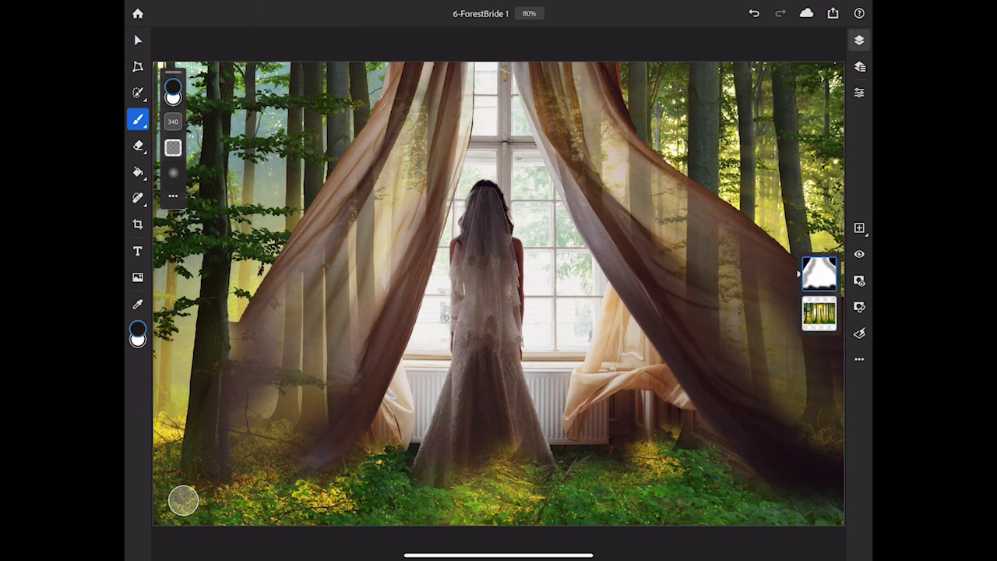